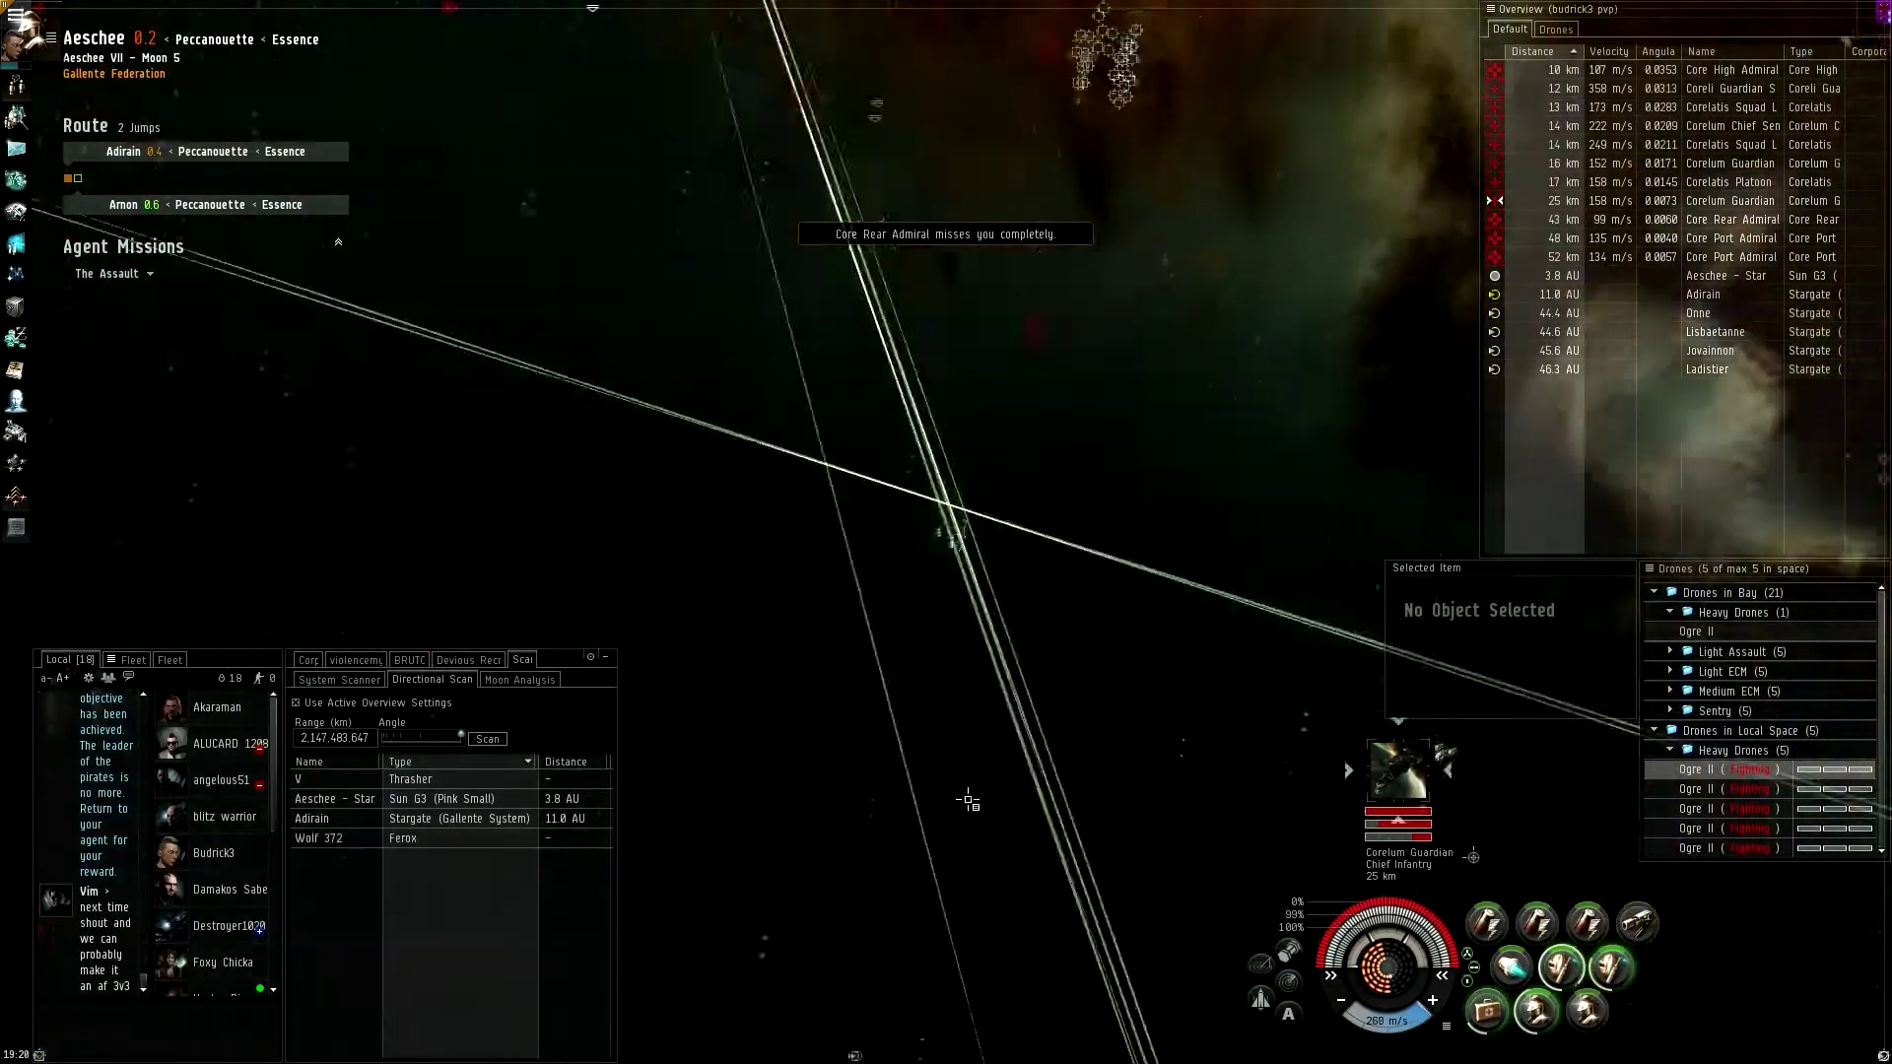
pyautogui.moveTo(836, 753); pyautogui.dragTo(983, 742)
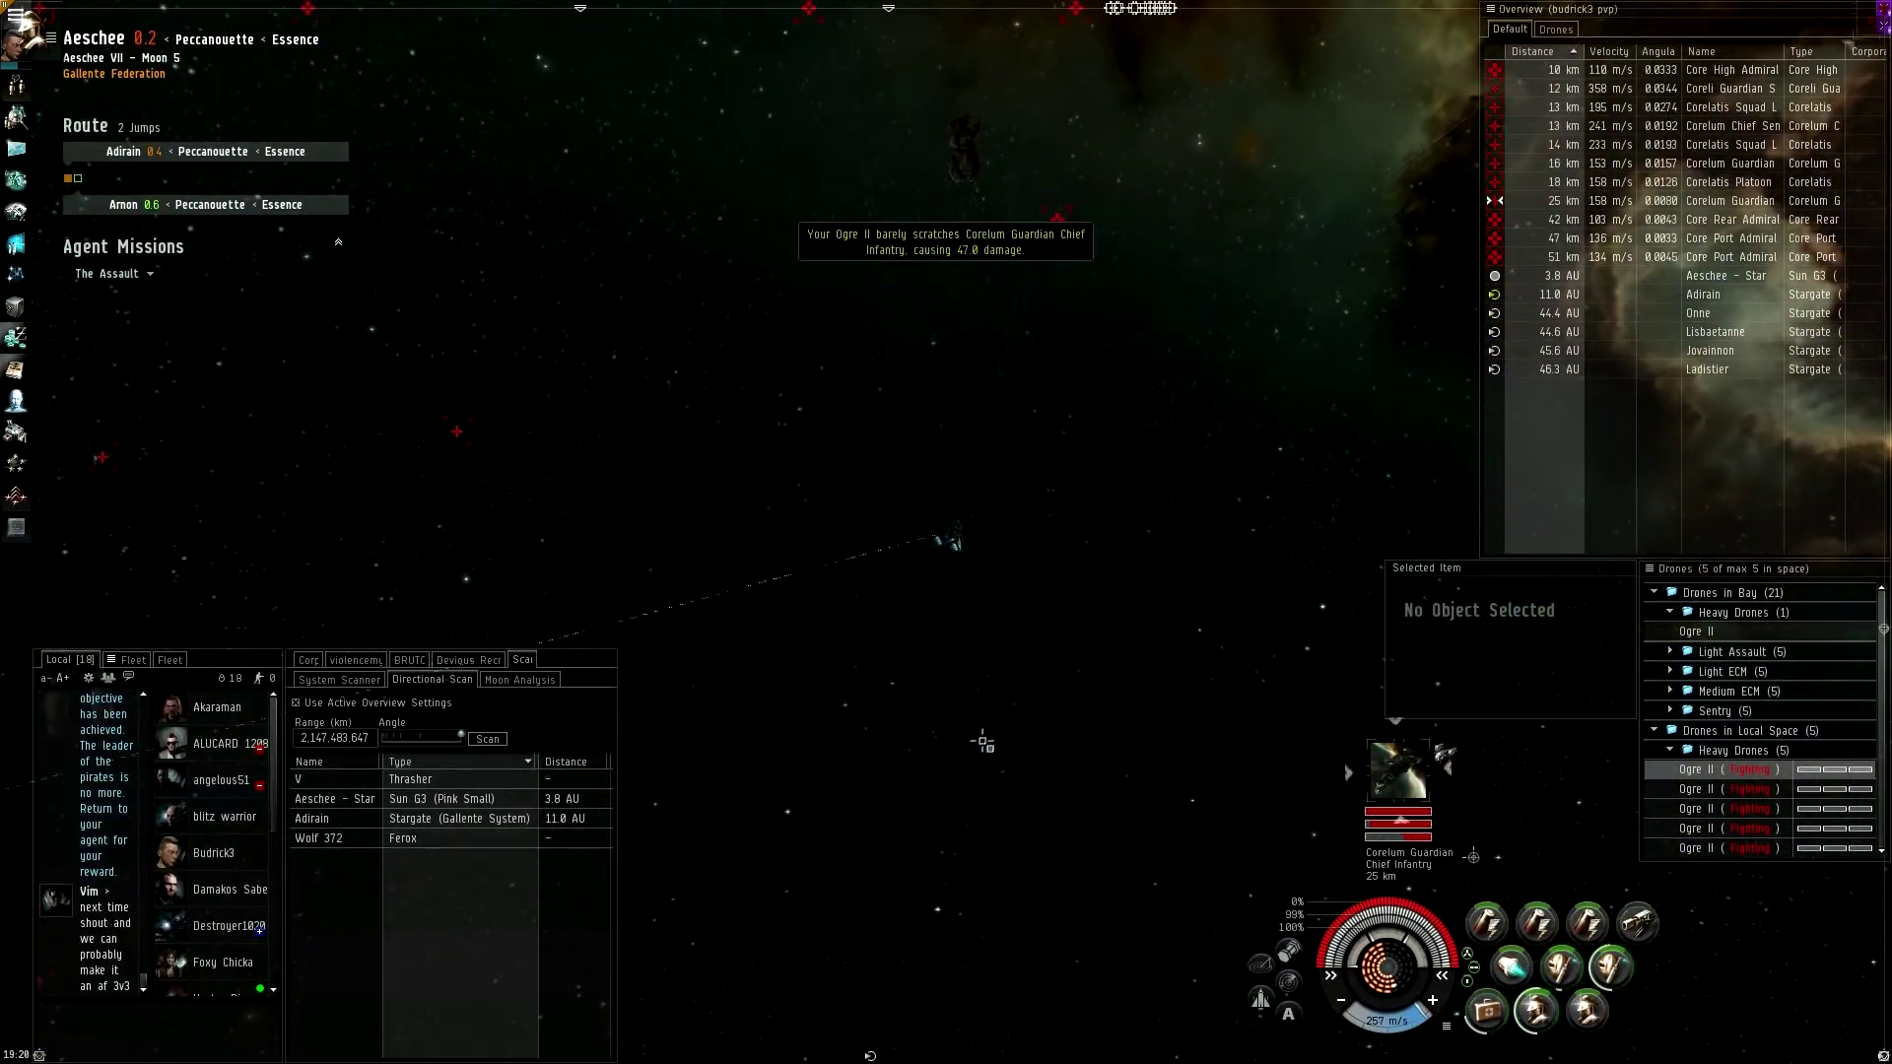
pyautogui.moveTo(987, 704); pyautogui.dragTo(1062, 742)
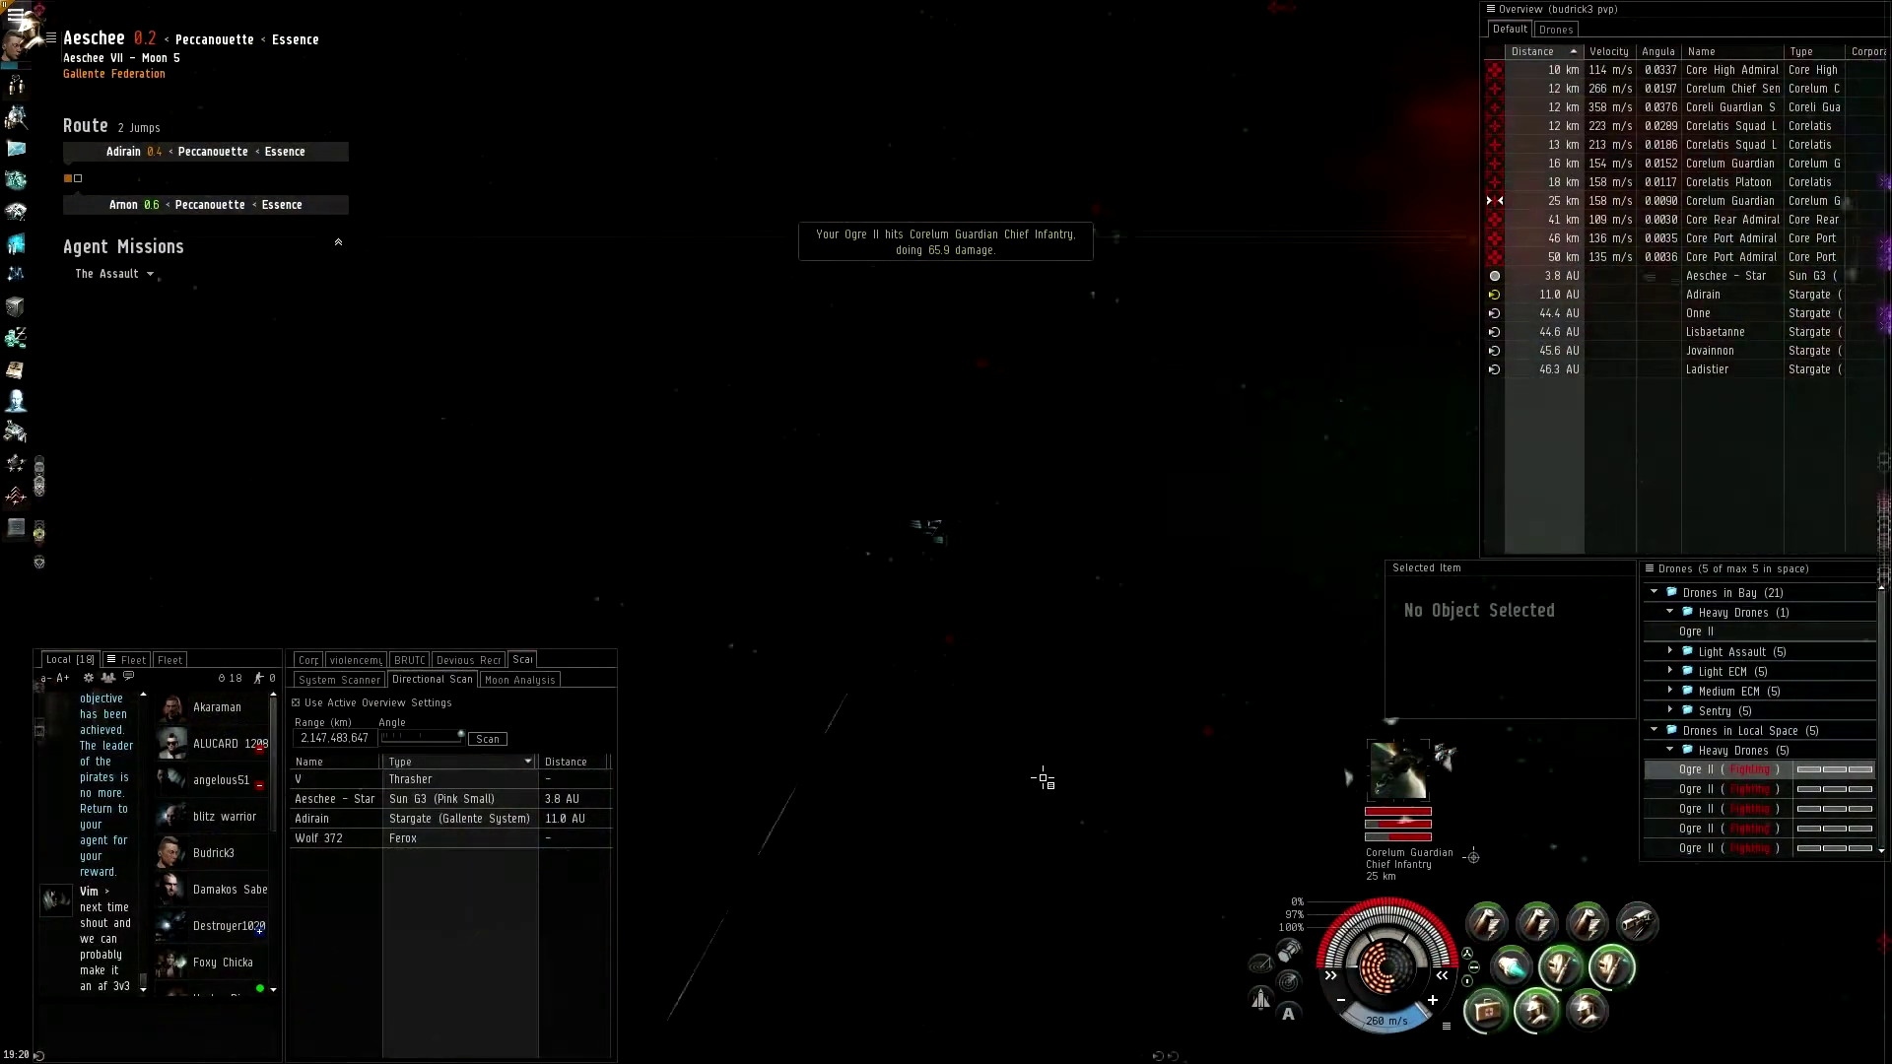
pyautogui.moveTo(1062, 743); pyautogui.dragTo(1045, 779)
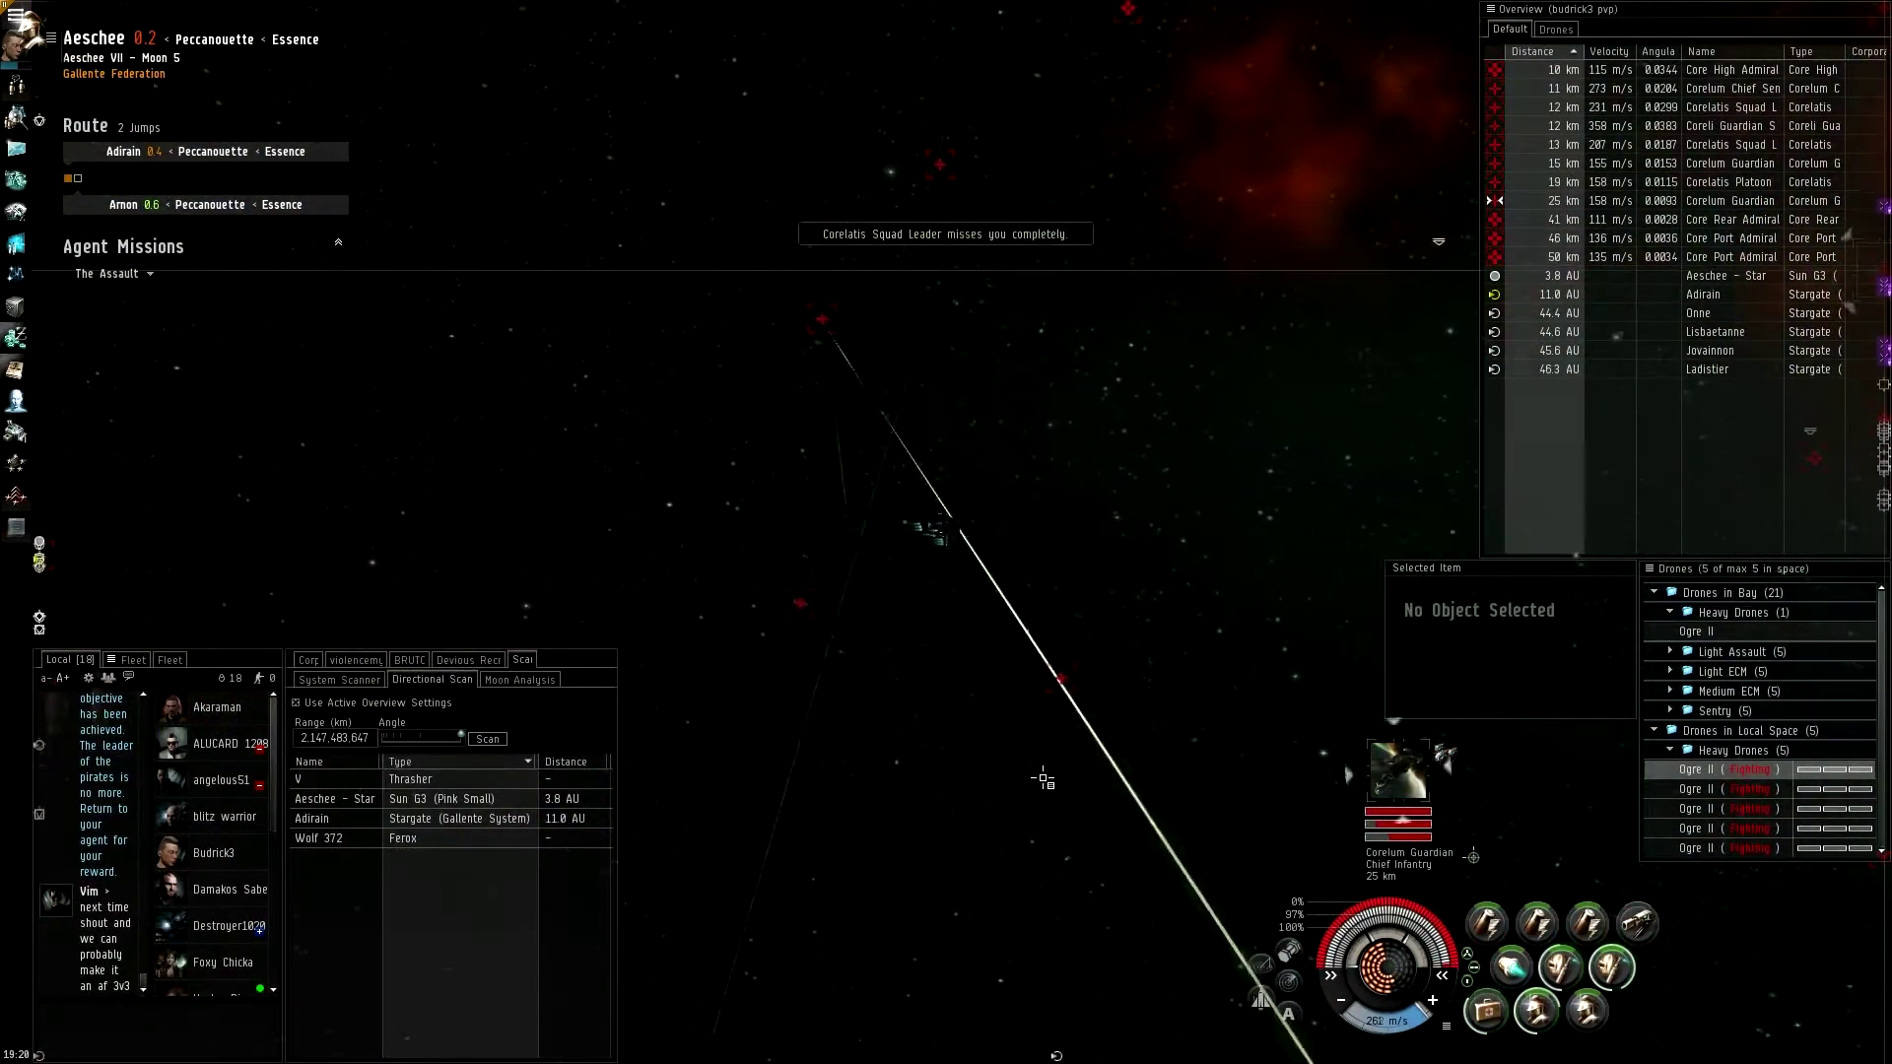